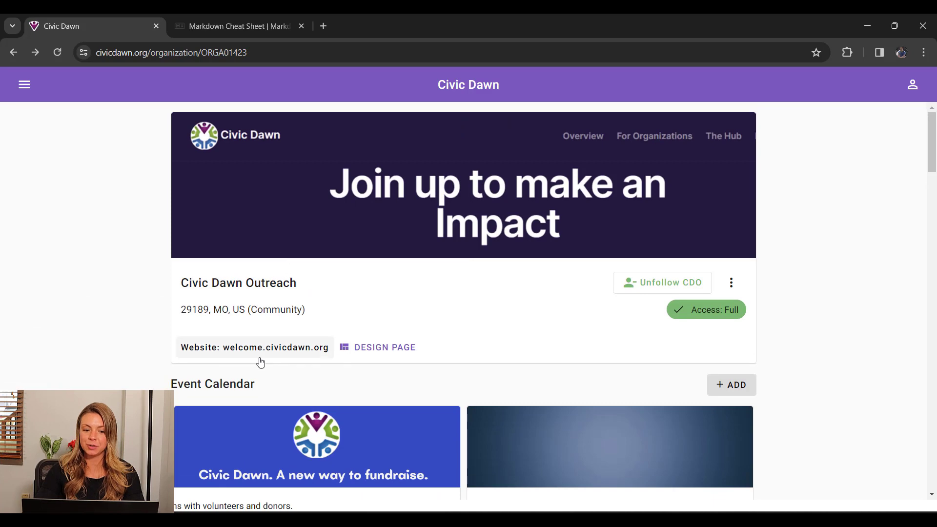
Add a new event to the organization's event calendar and title it "Nonprofits"
scroll(259, 359, down, 2)
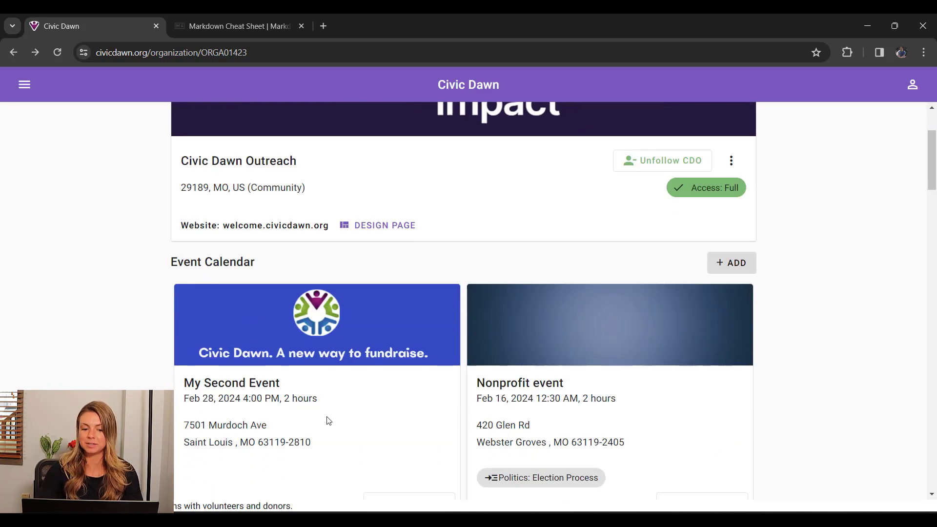
click(735, 270)
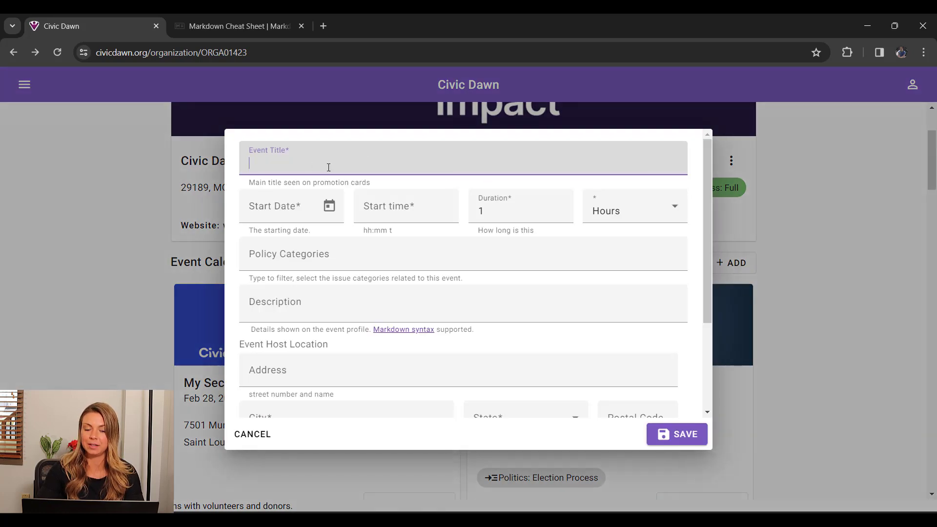
text(Novem)
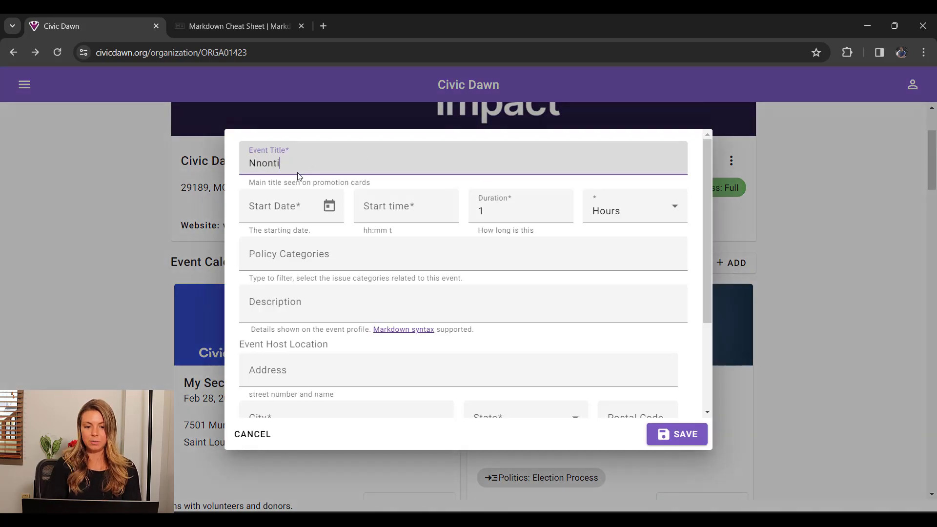
key(BackSpace)
key(BackSpace)
key(BackSpace)
key(BackSpace)
text(onprofits)
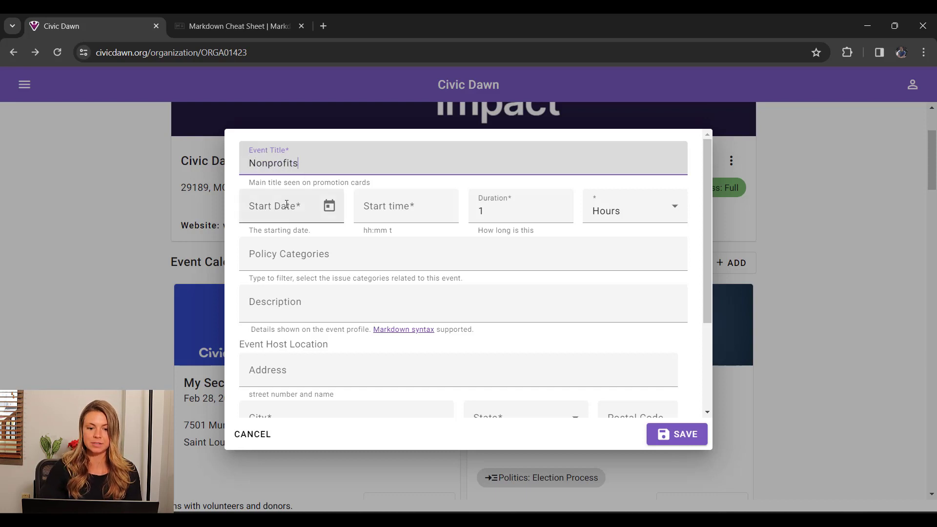
Set the event's start date to 2024-02-14 and its start time to 12:15 pm
click(329, 205)
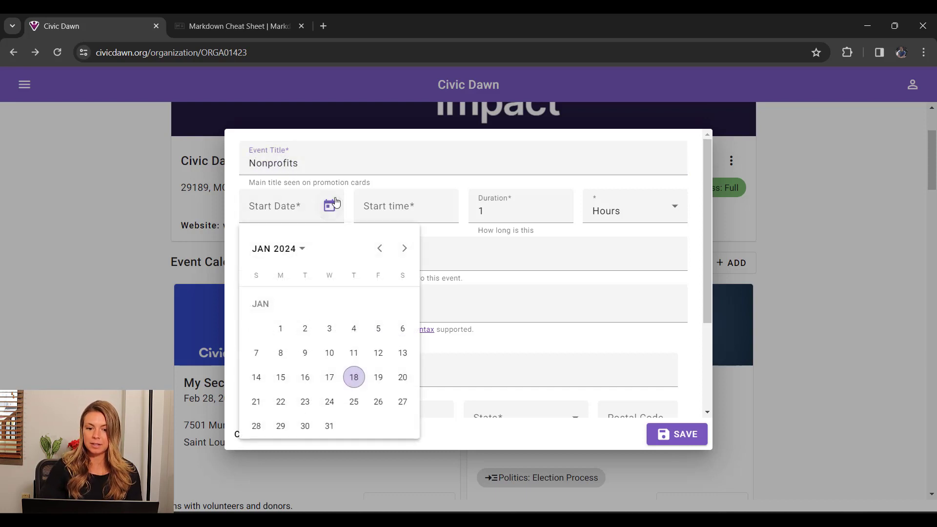
click(404, 248)
click(329, 353)
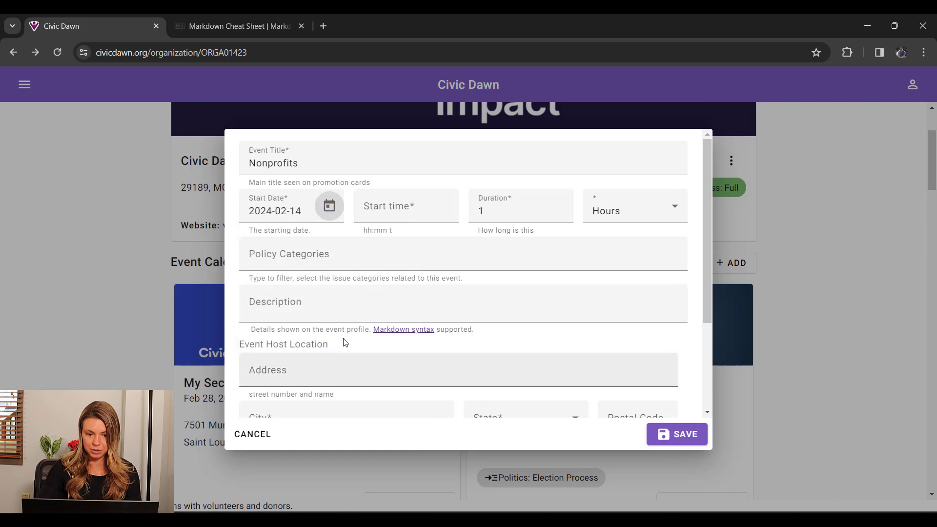
click(413, 219)
click(388, 275)
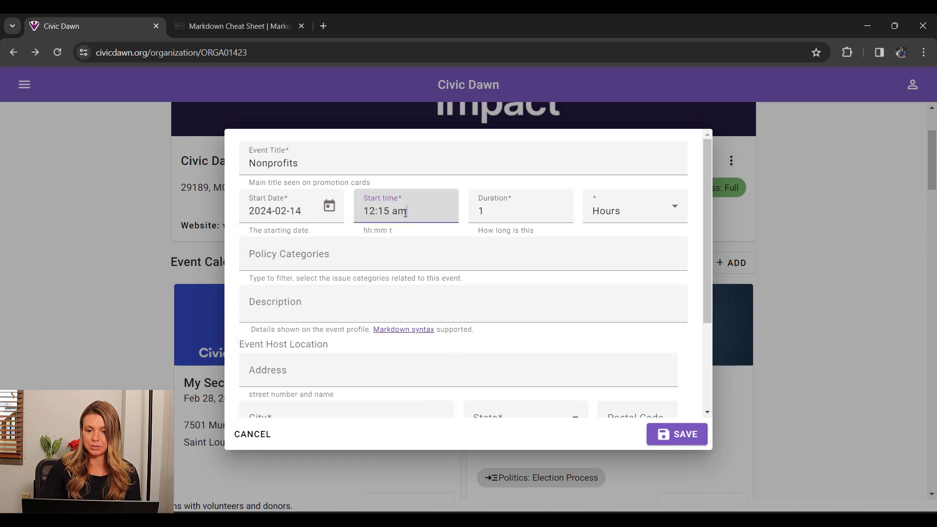
key(BackSpace)
key(BackSpace)
text(pm)
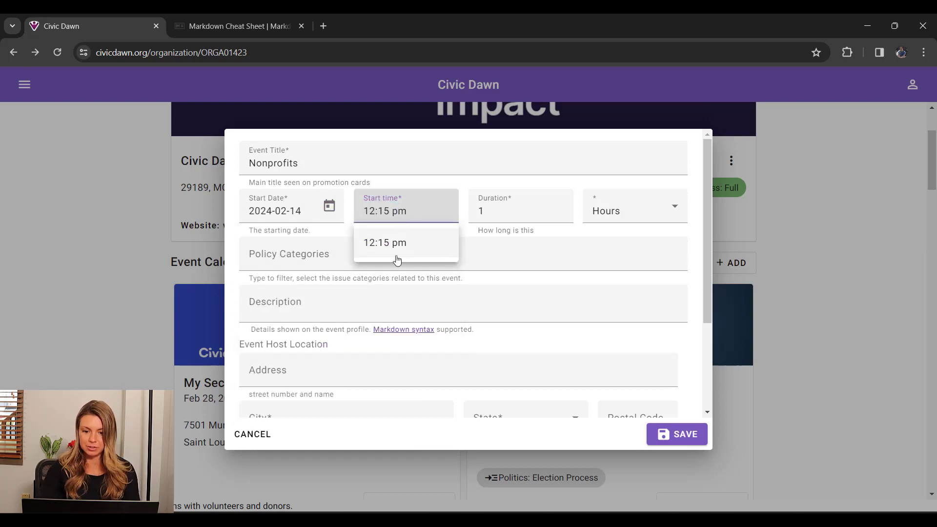
click(388, 243)
Set the event's duration to 2, keeping hours as the unit
click(522, 211)
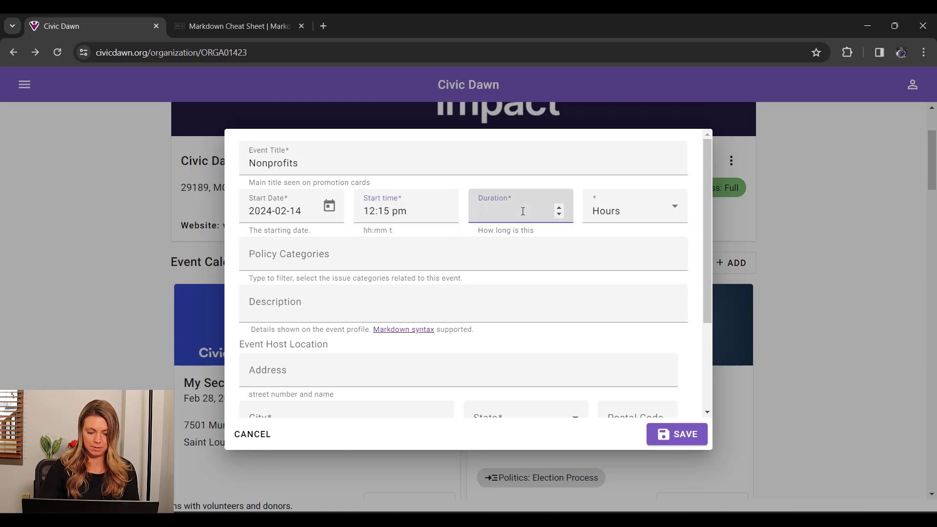
text(2)
click(652, 211)
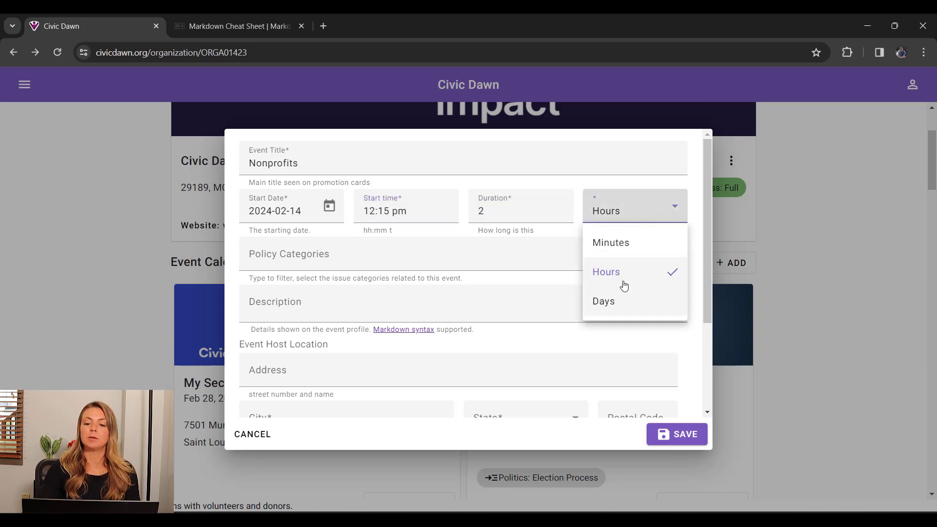
click(435, 244)
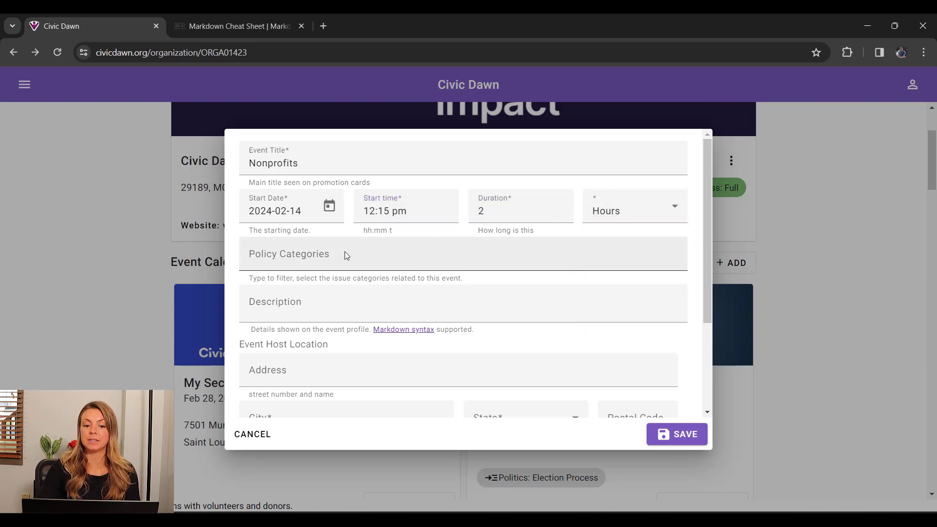
Leave the policy categories empty and enter "contact, giveways, food" as the event description
click(321, 255)
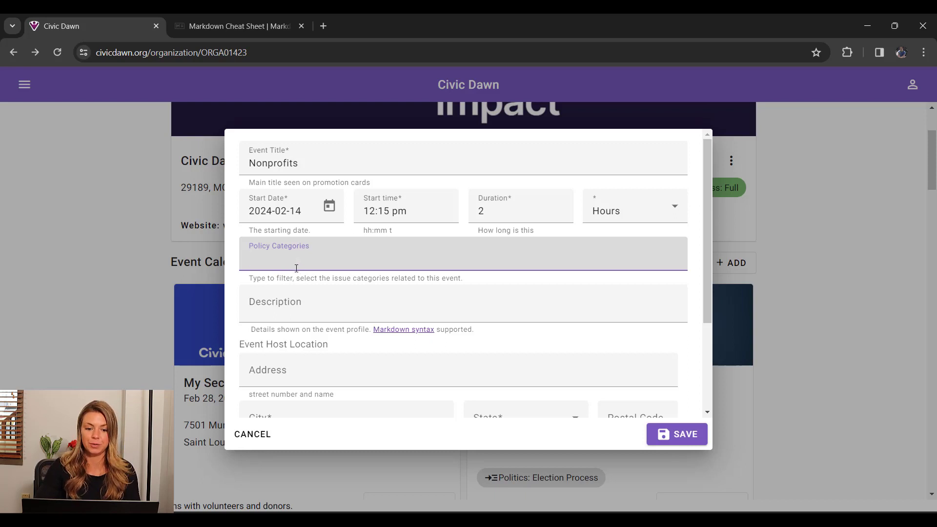
click(288, 309)
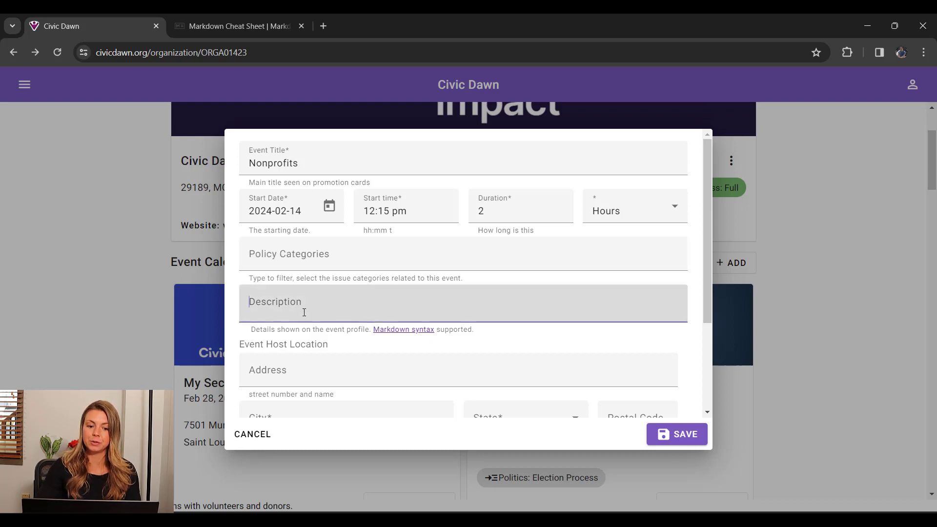
text(contact, )
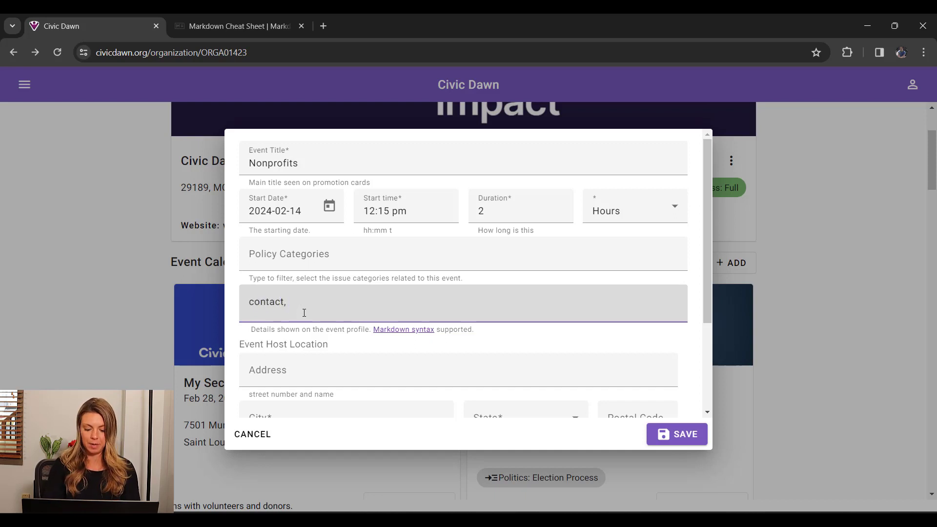
text(giveways, )
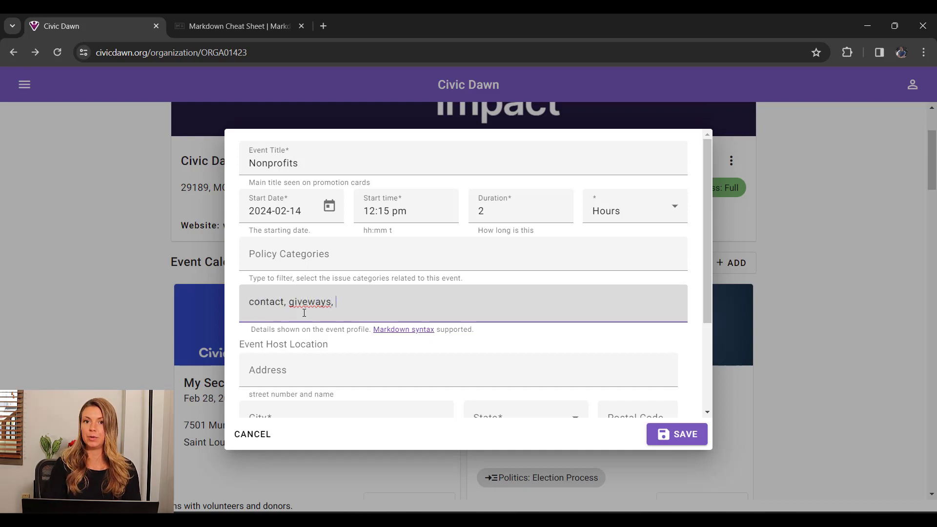
text(food)
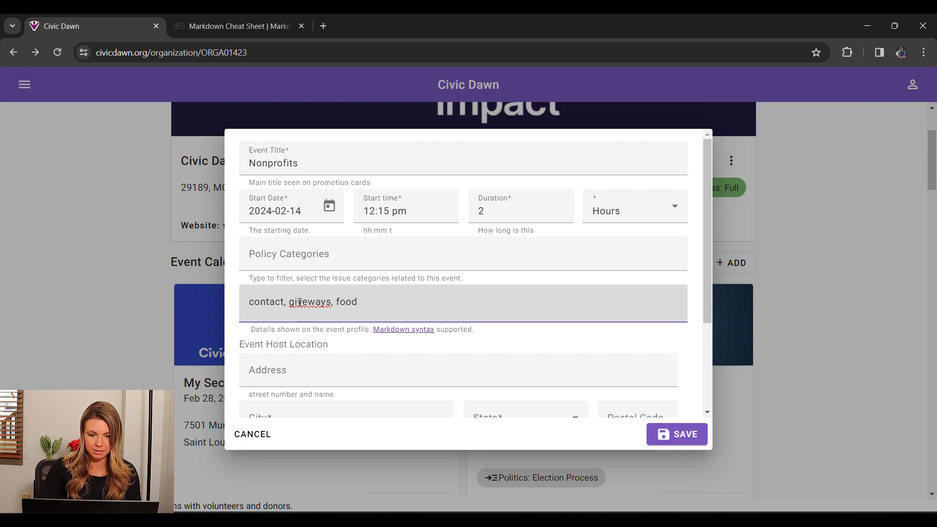
Correct the misspelled second word in the event description to "giveaways" using the spelling suggestion
right_click(300, 302)
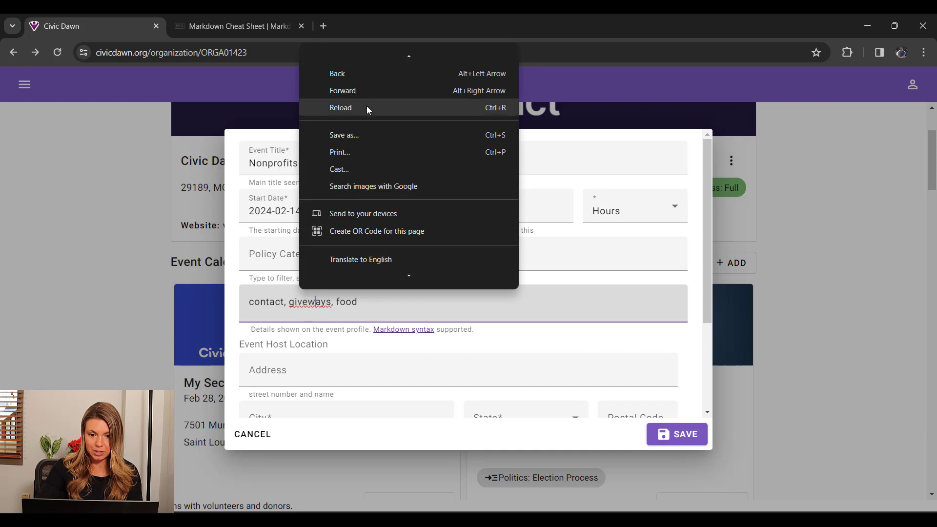
key(Escape)
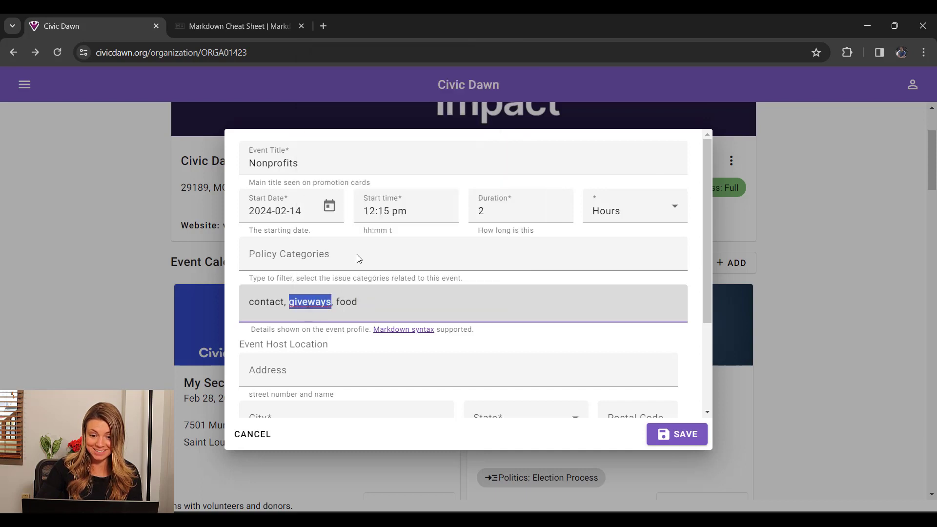
right_click(307, 302)
click(337, 58)
click(341, 374)
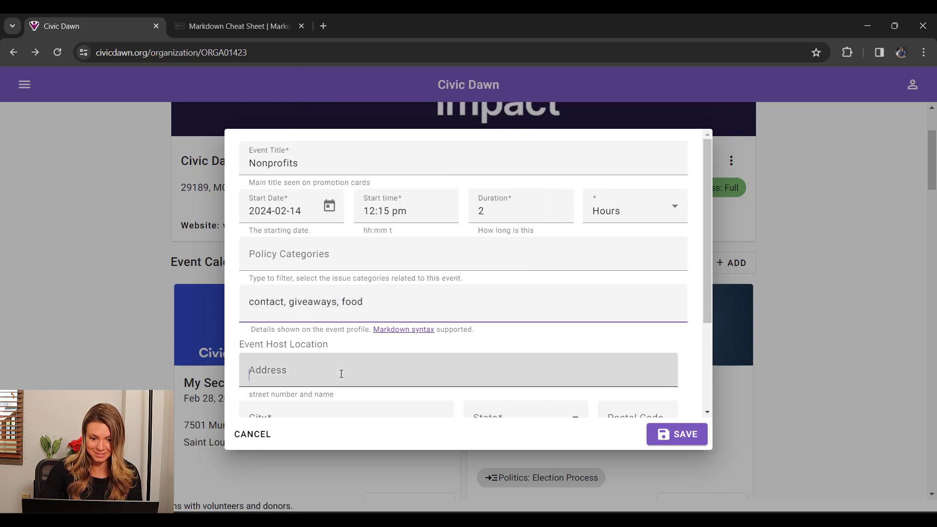
click(528, 341)
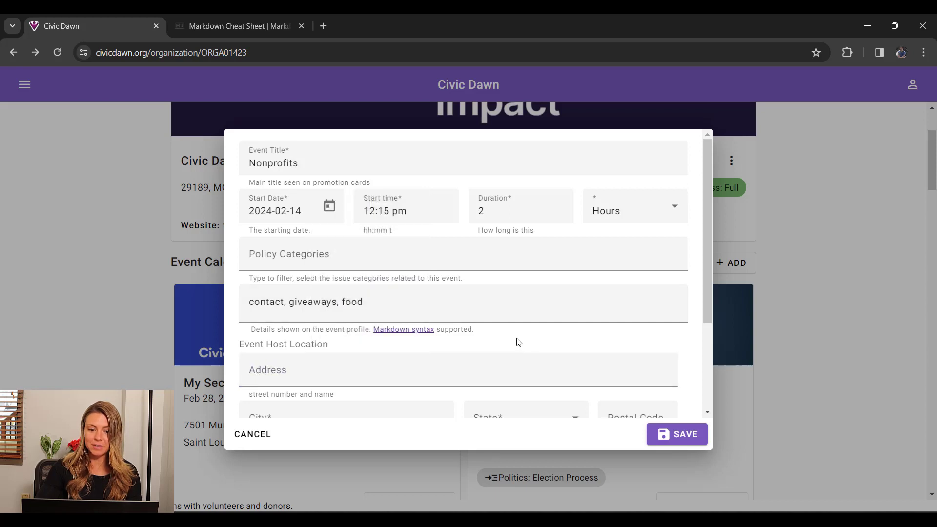
Mark the event as available online and fill in the host's street address, city and postal code from the saved address
scroll(503, 317, down, 3)
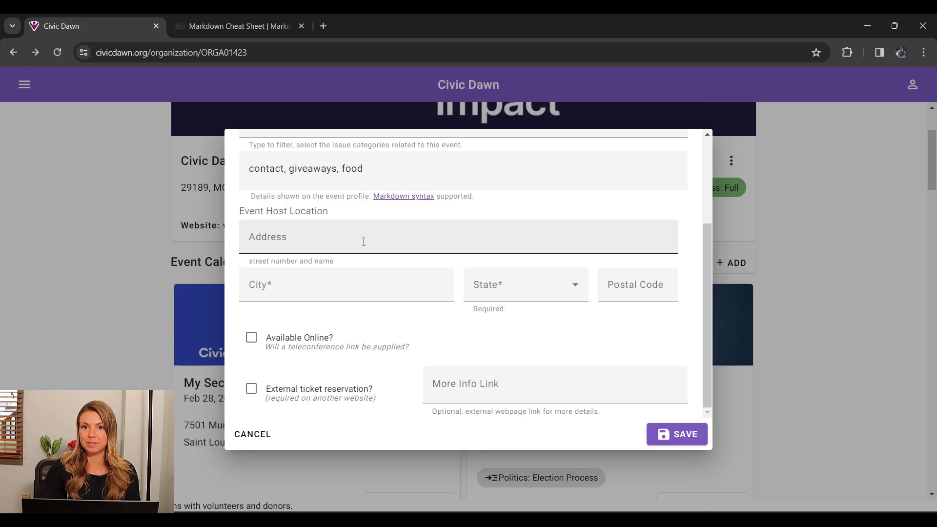
click(252, 339)
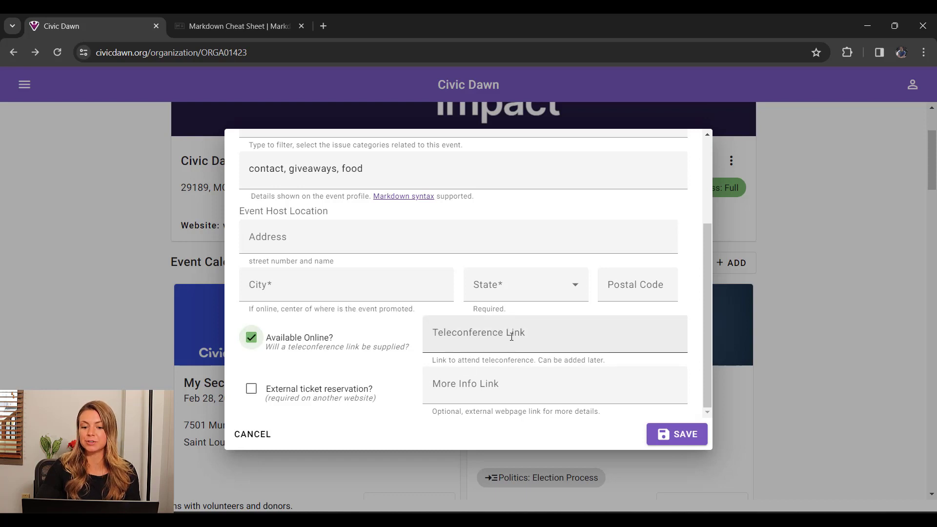
click(338, 235)
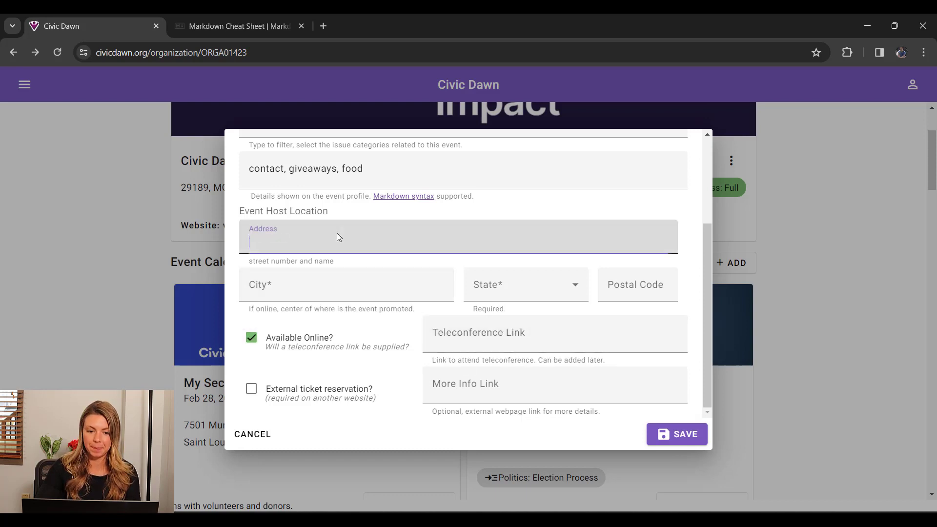
click(341, 275)
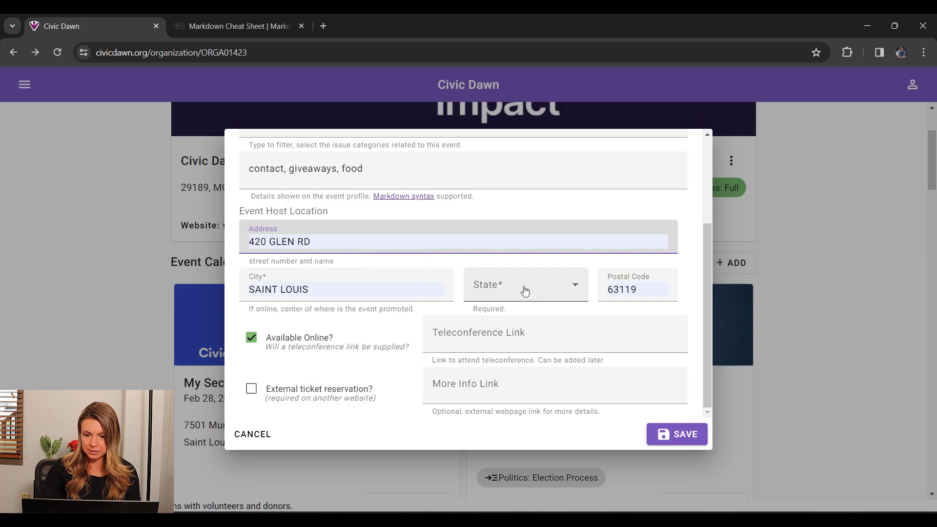
Choose Missouri as the state of the event host location and save the event
click(522, 288)
scroll(516, 336, down, 12)
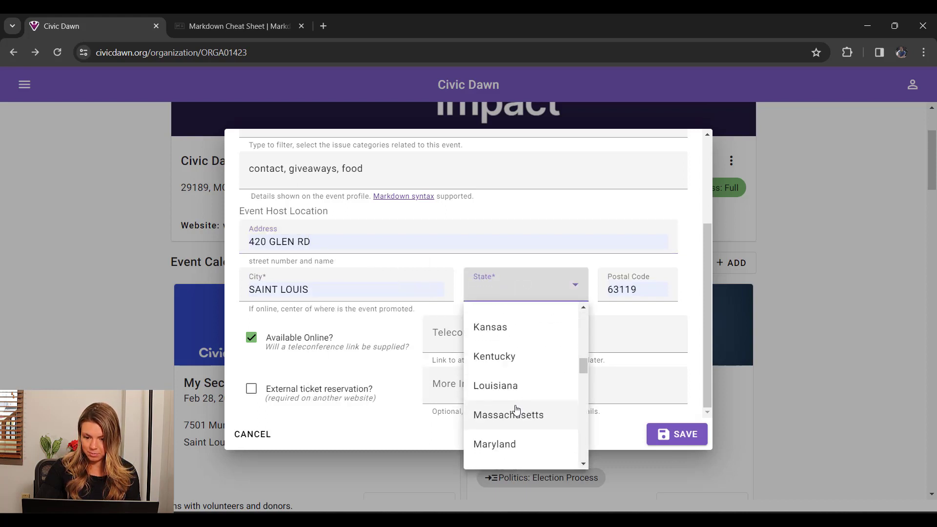
click(510, 410)
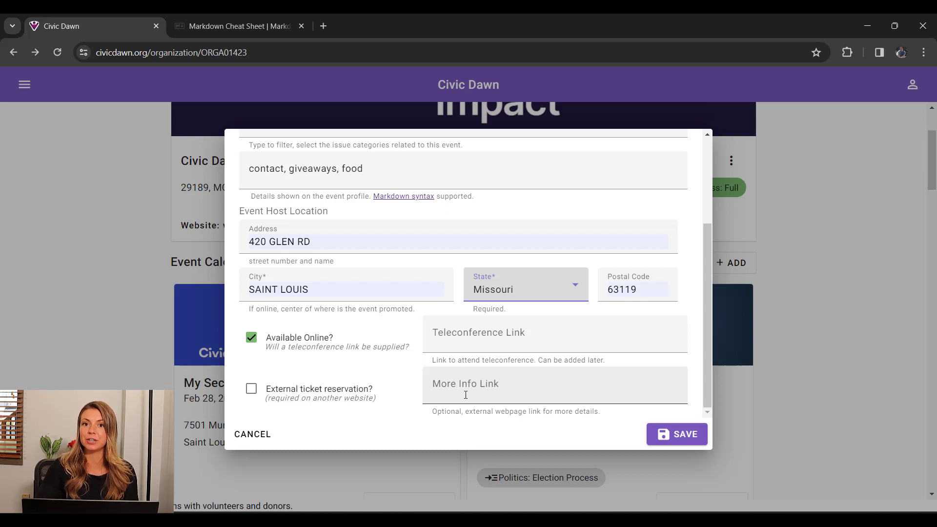
click(667, 441)
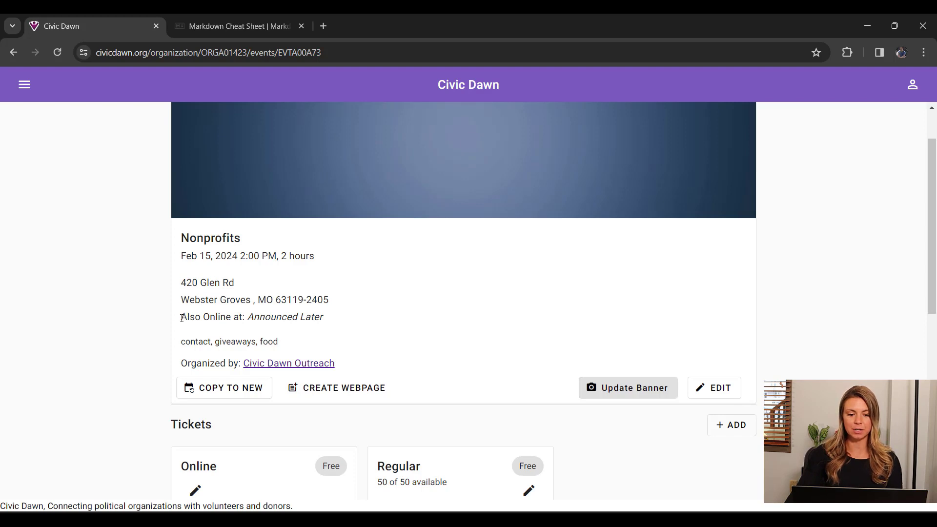
drag(184, 316, 327, 332)
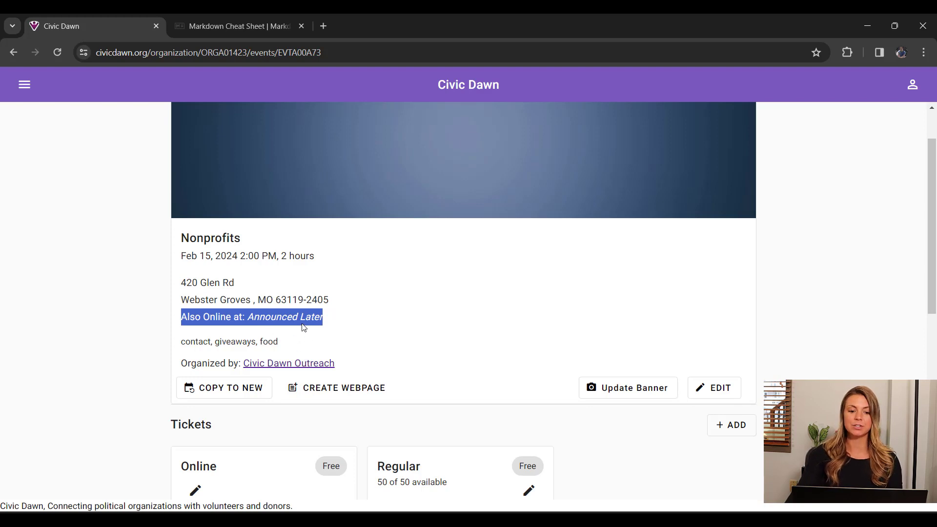
click(322, 316)
drag(322, 317, 244, 324)
click(286, 314)
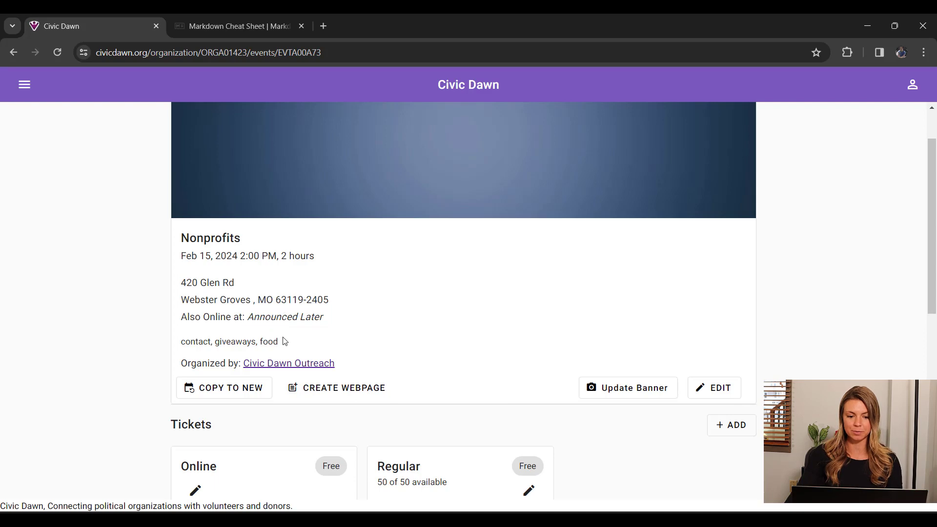
Replace the event banner with the blue "Civic Dawn. A new way to fundraise." image from the gallery
scroll(285, 336, up, 2)
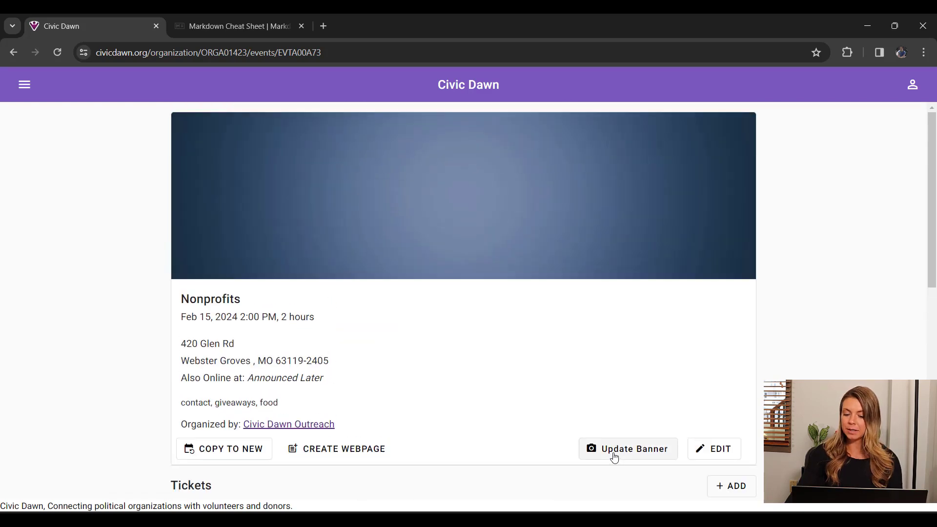
click(614, 451)
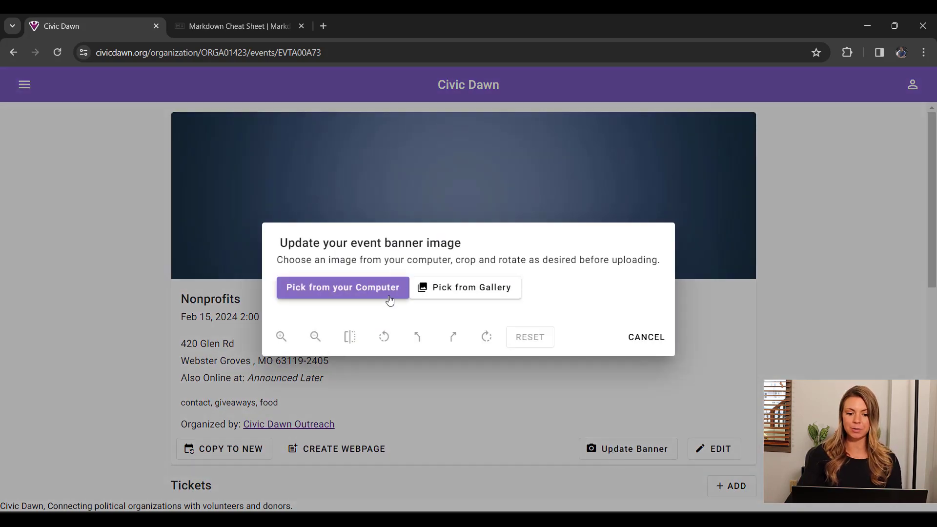
click(443, 294)
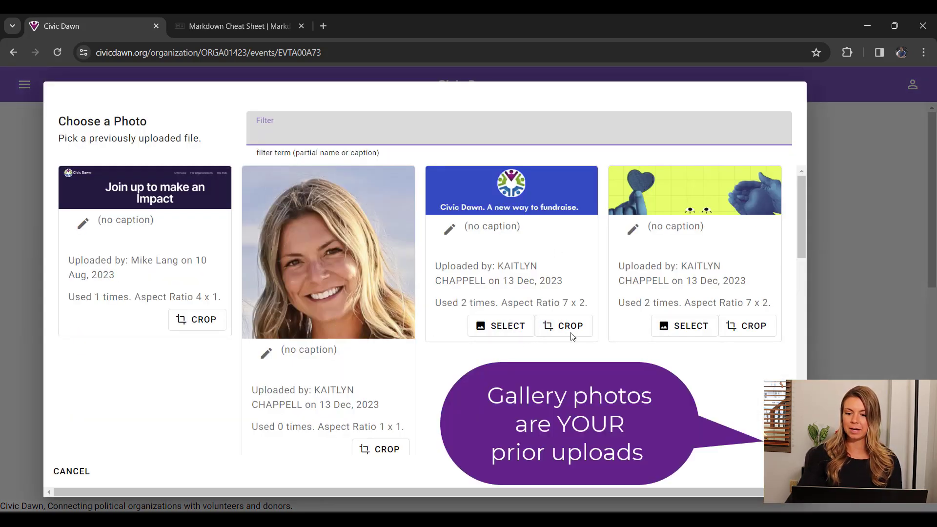
click(494, 321)
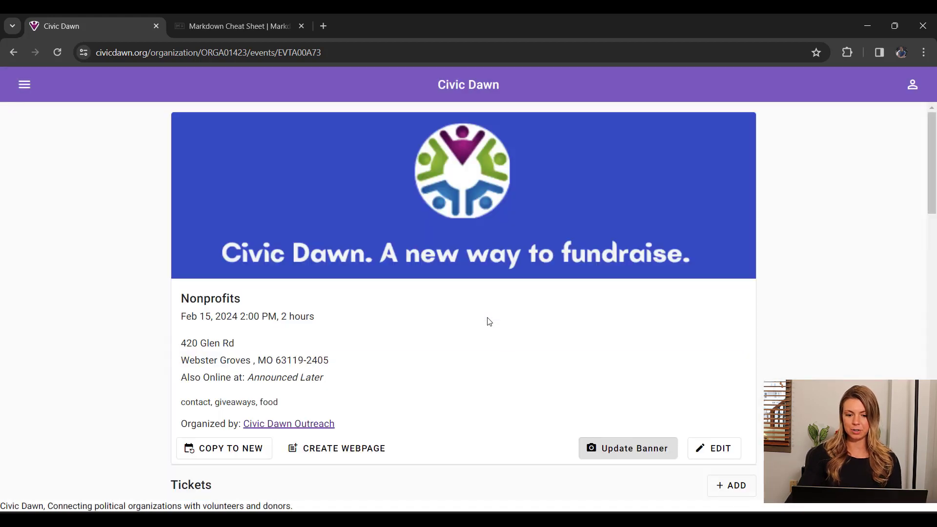
Rename the event's Regular ticket to "Dinner" and set its due date to 2024-02-12
scroll(496, 347, down, 5)
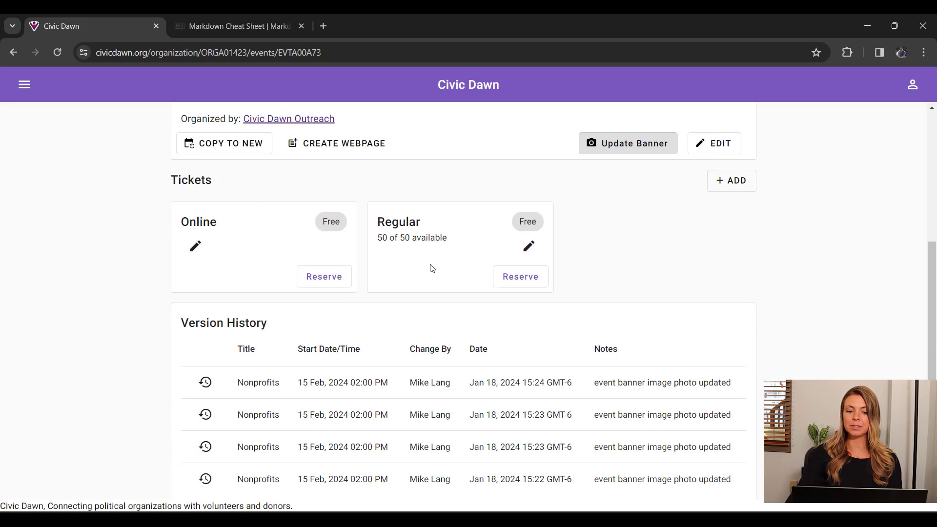
click(527, 247)
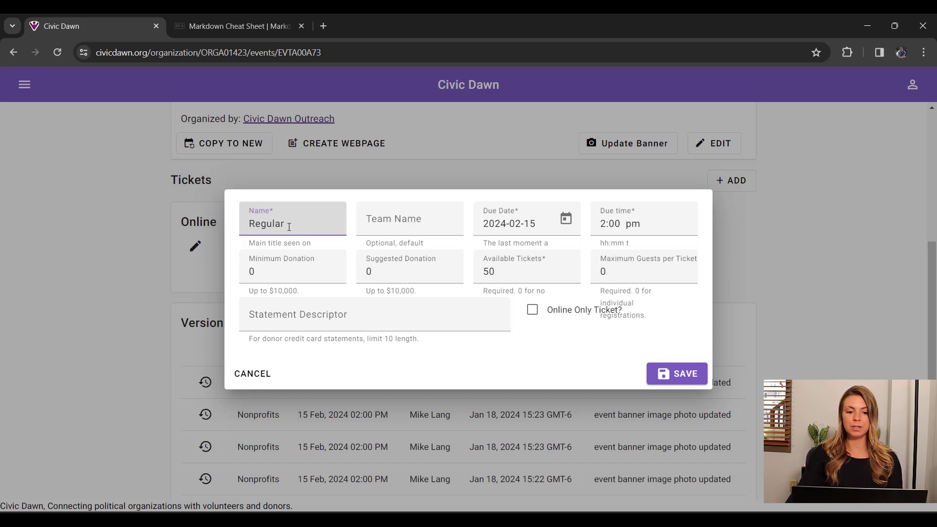
drag(289, 226, 247, 227)
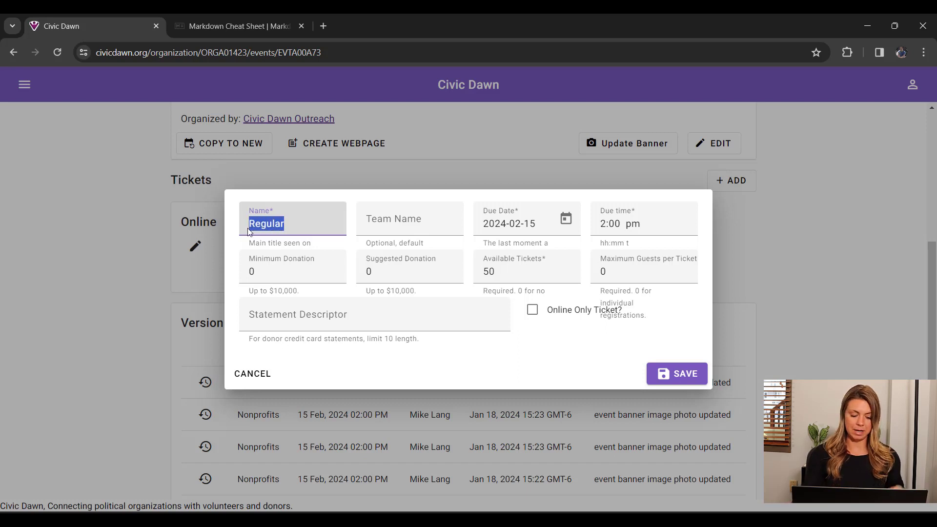
text(Dinner)
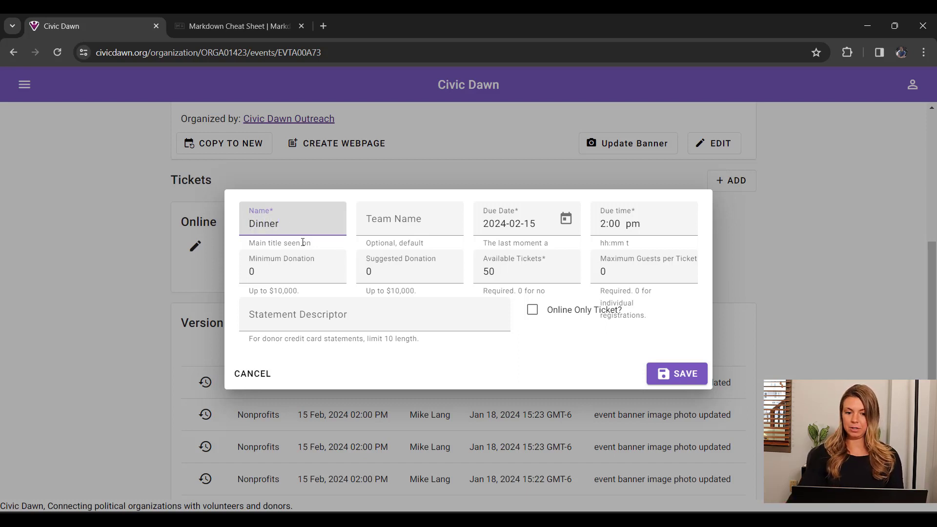
click(563, 221)
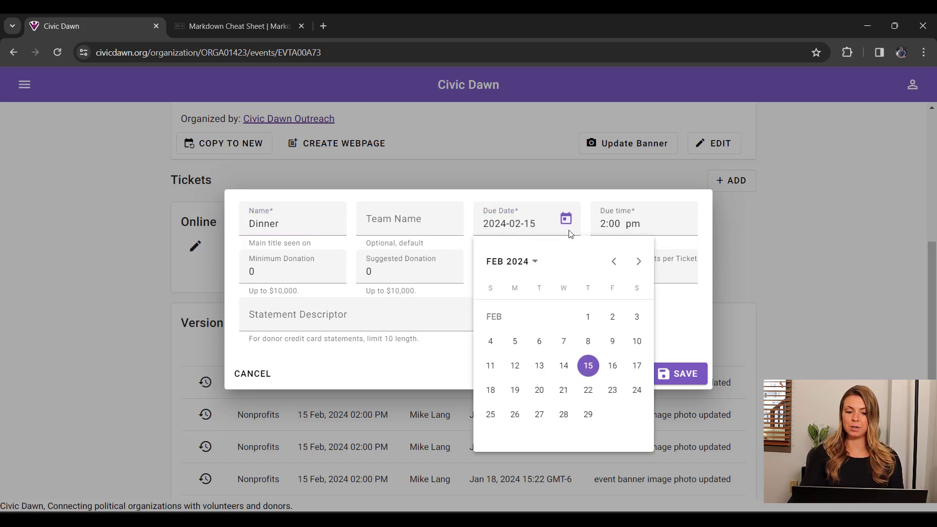
click(517, 373)
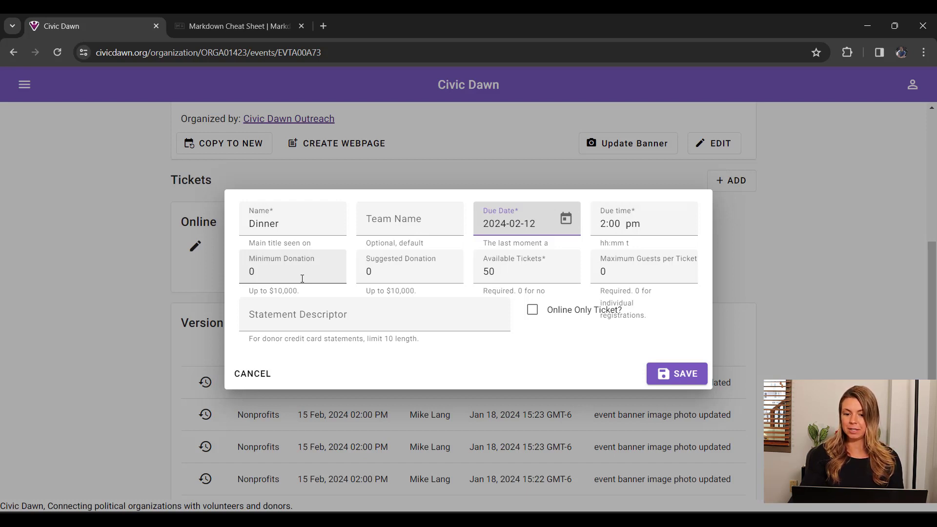
Set the Dinner ticket's minimum donation to 50 and suggested donation to 75, and save the ticket
click(262, 273)
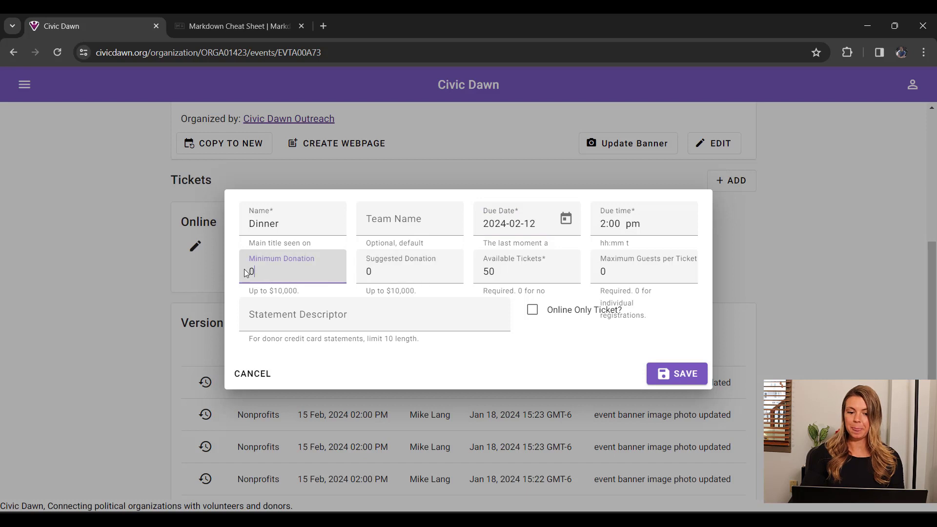
key(BackSpace)
text(50)
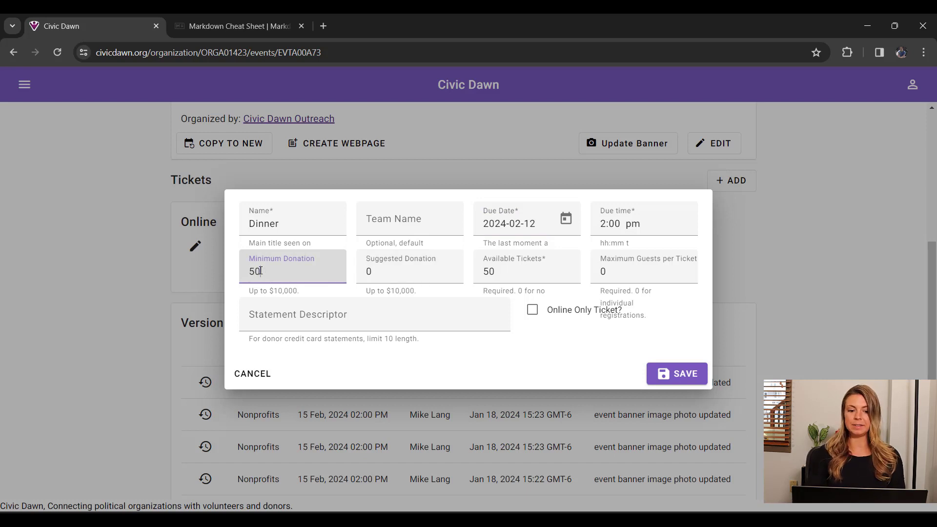
click(378, 274)
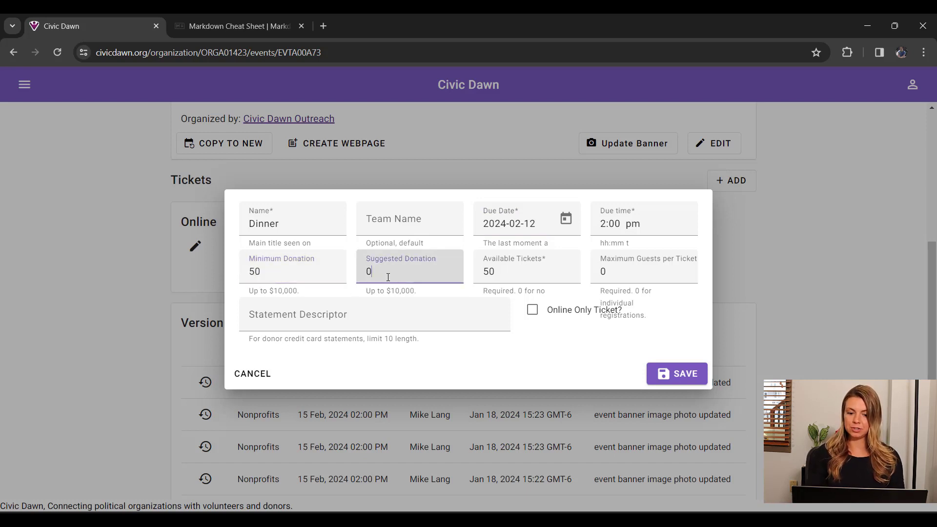
key(BackSpace)
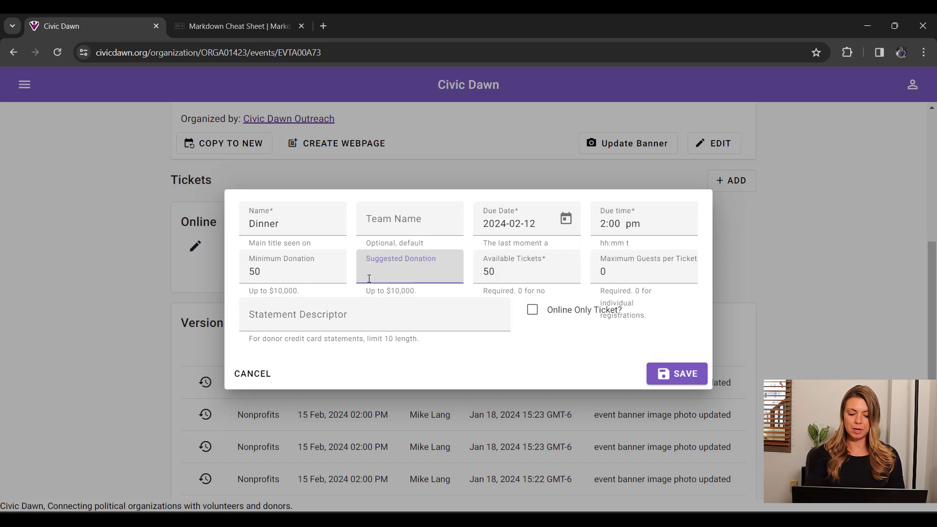
text(75)
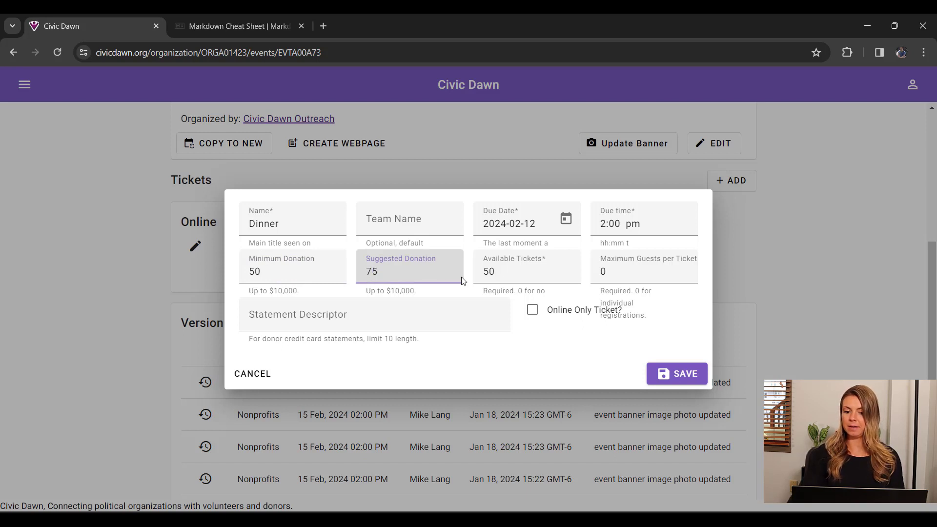
click(492, 271)
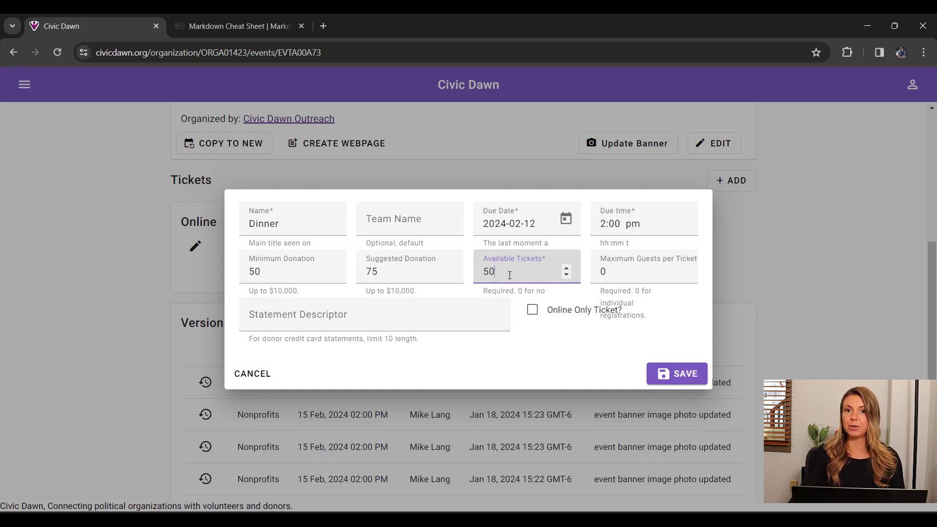
click(634, 275)
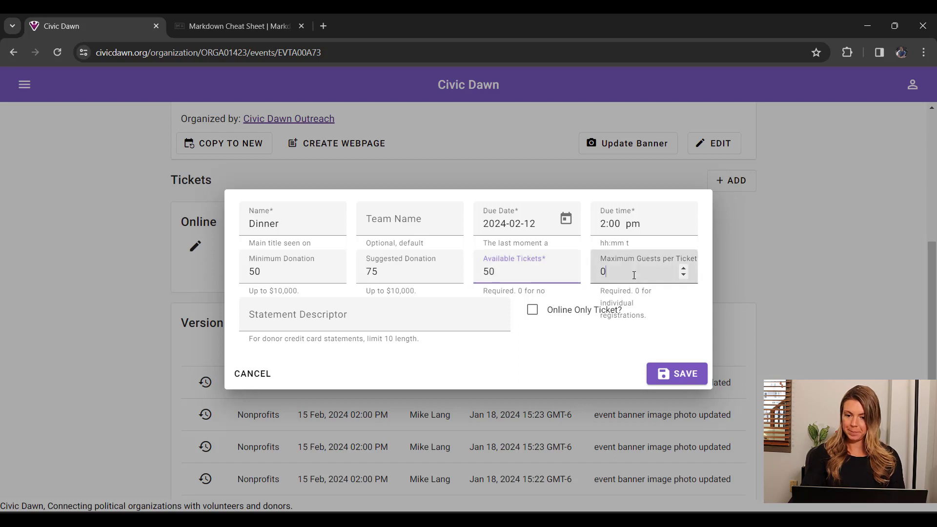
click(344, 308)
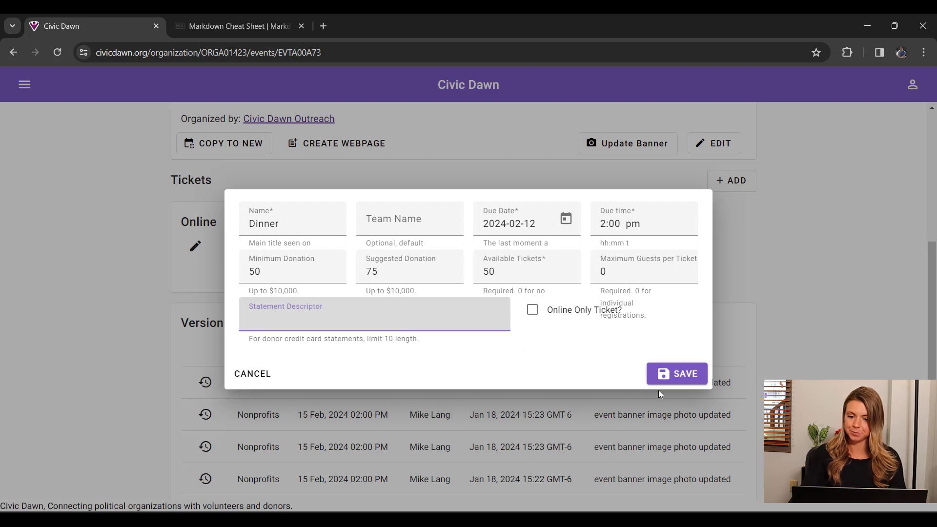
click(689, 380)
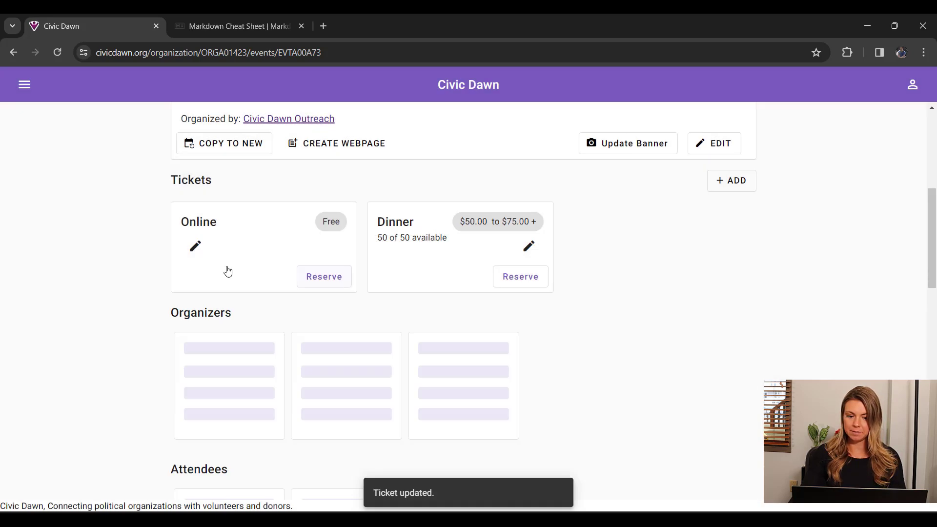
Copy the web address of the Nonprofits event page
scroll(442, 360, down, 5)
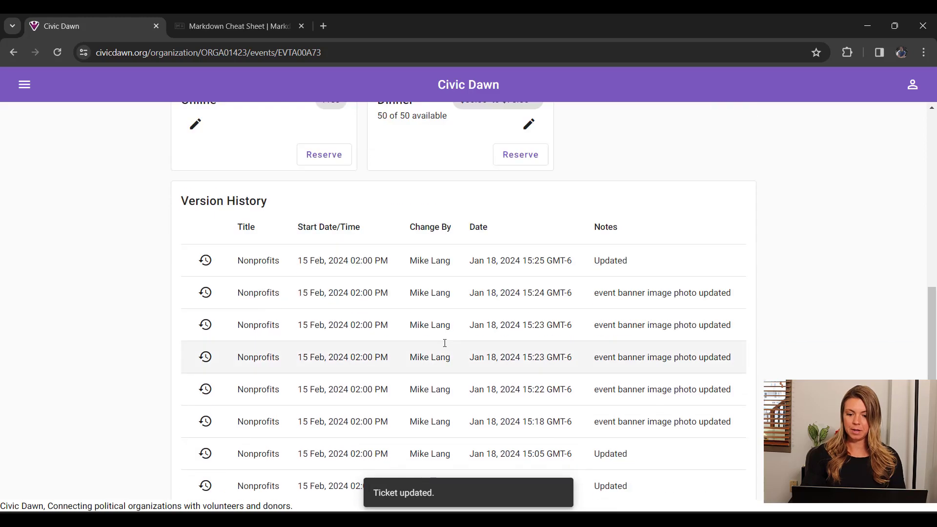
scroll(527, 344, up, 6)
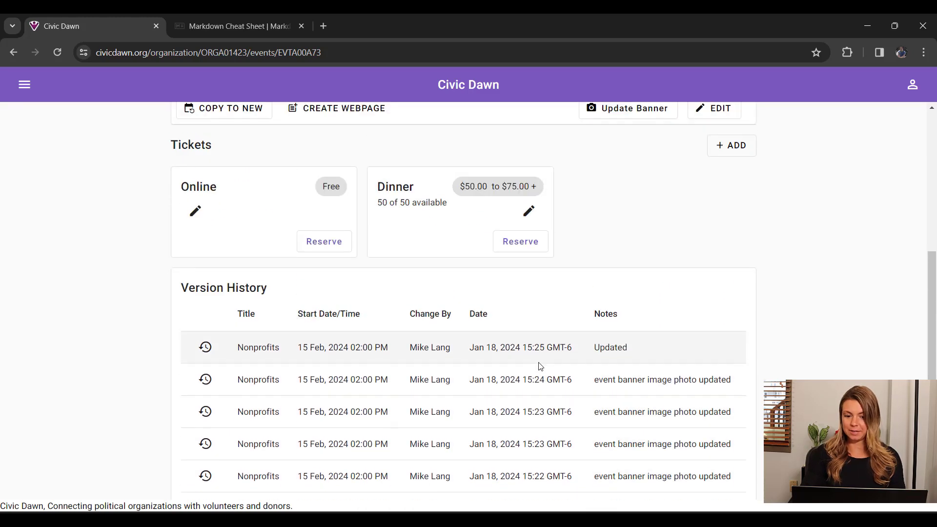
scroll(318, 292, up, 1)
scroll(445, 356, up, 3)
key(ctrl+l)
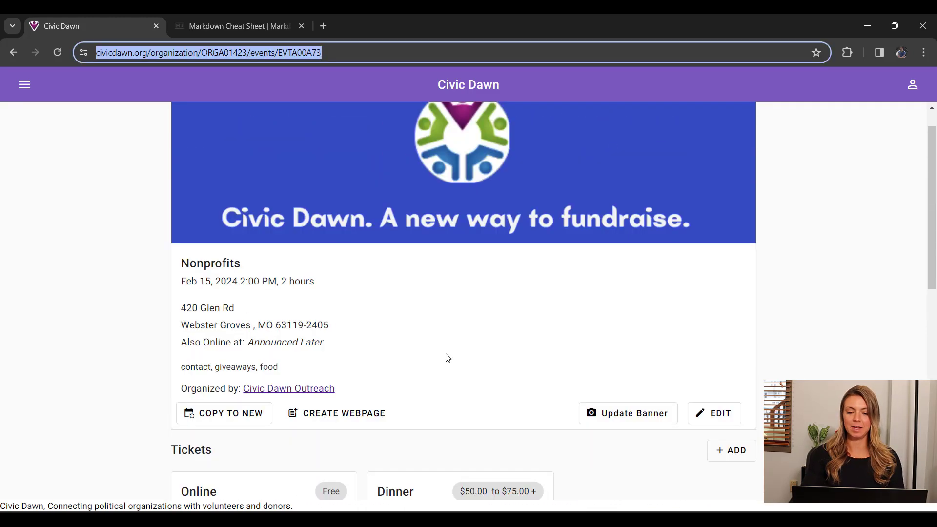
scroll(449, 356, down, 3)
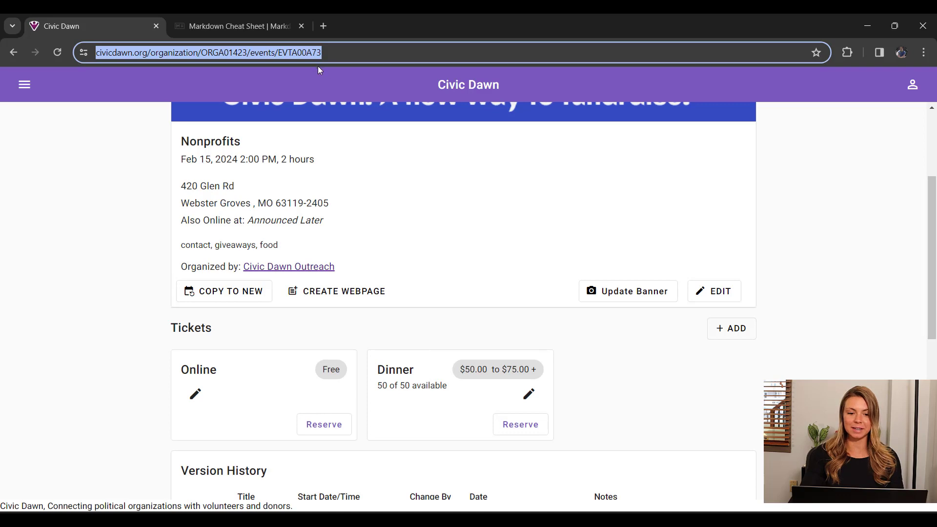
right_click(251, 52)
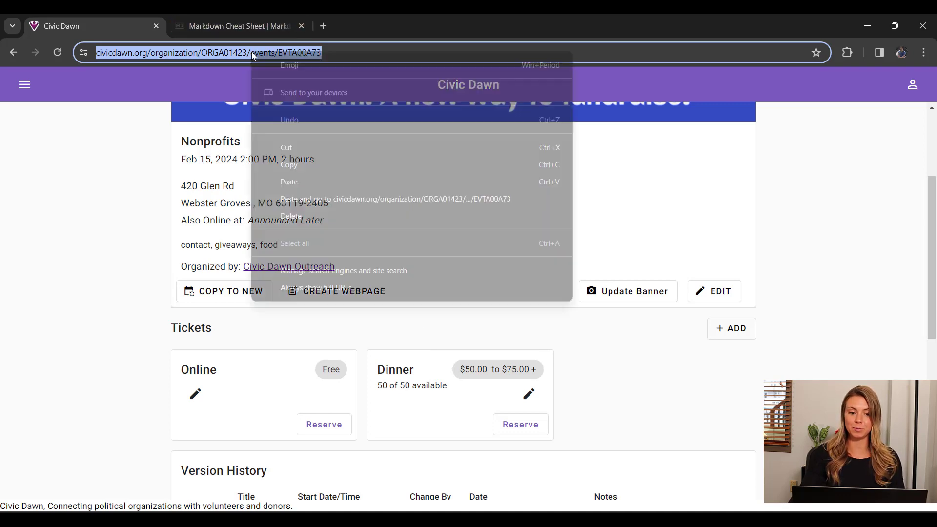
click(300, 164)
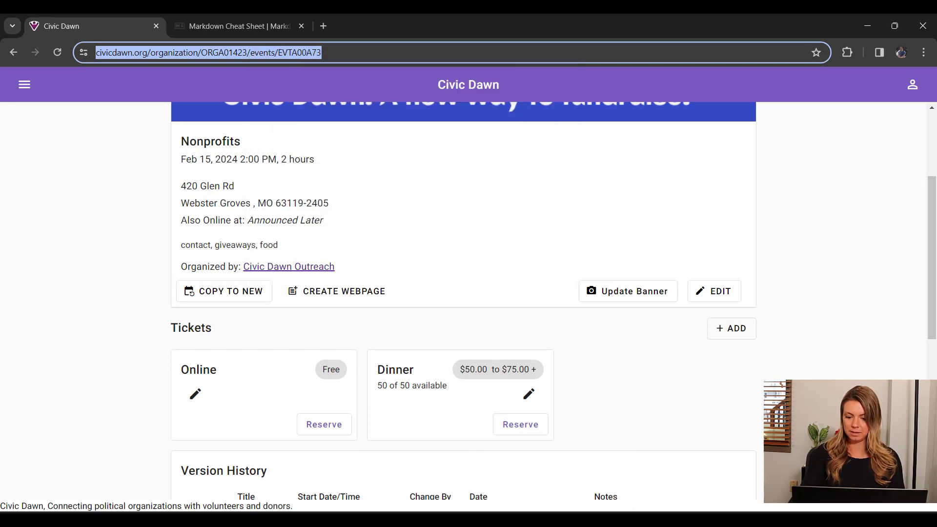
View the event's public page and tickets by opening the copied address in a new Incognito window, and return to the signed-in window
right_click(550, 520)
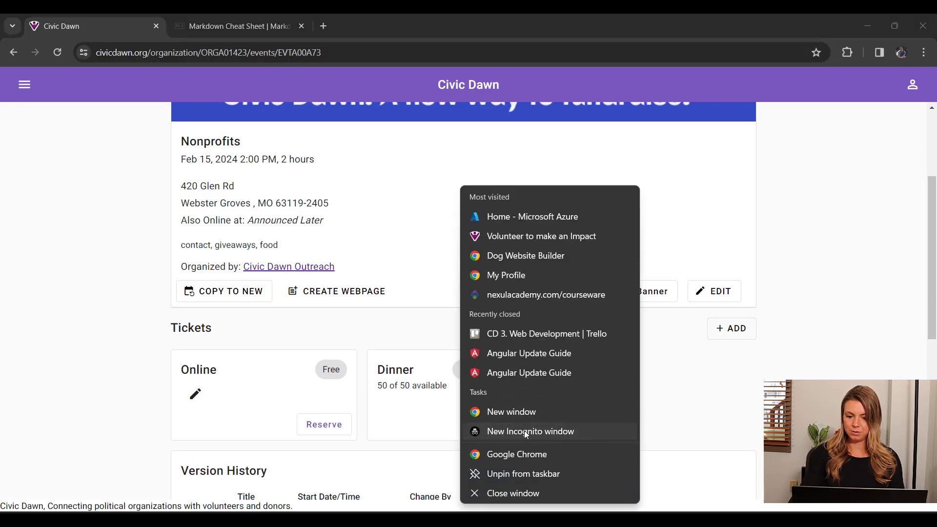
click(525, 431)
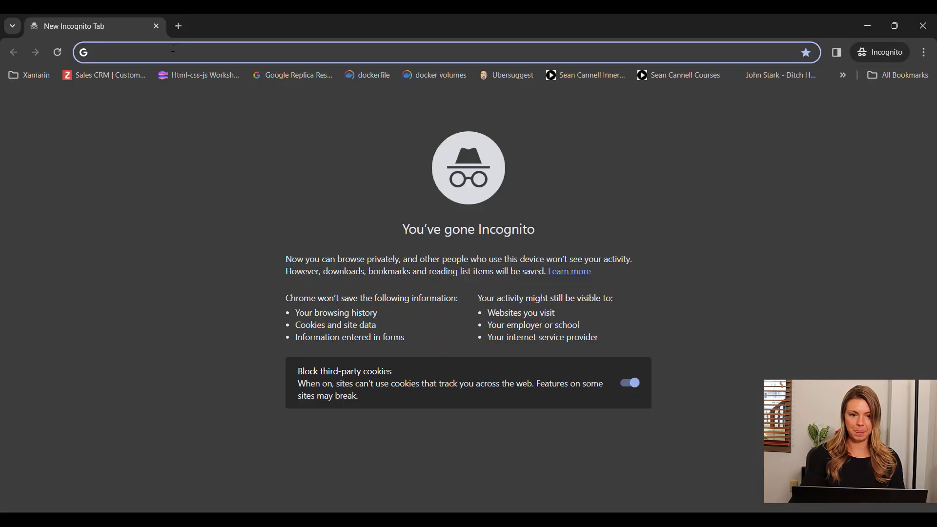
right_click(173, 48)
click(227, 145)
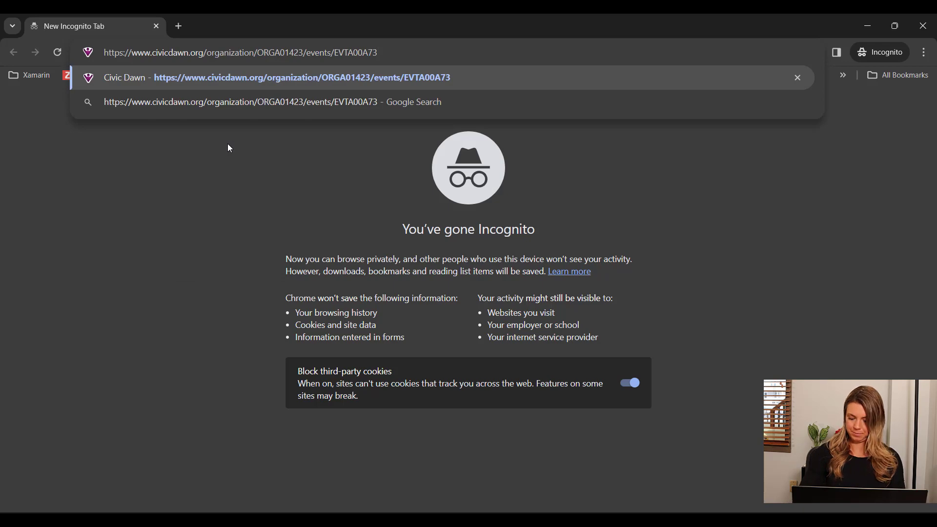
key(Return)
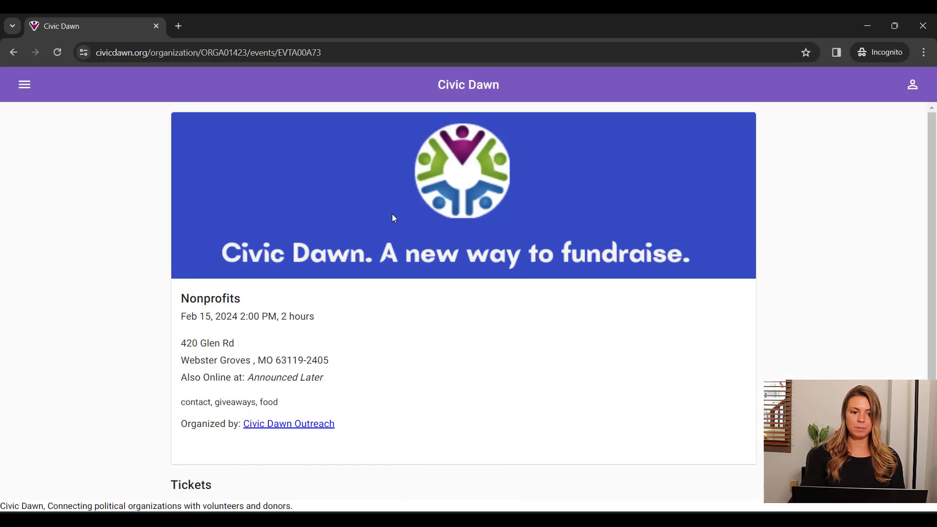
scroll(609, 360, down, 2)
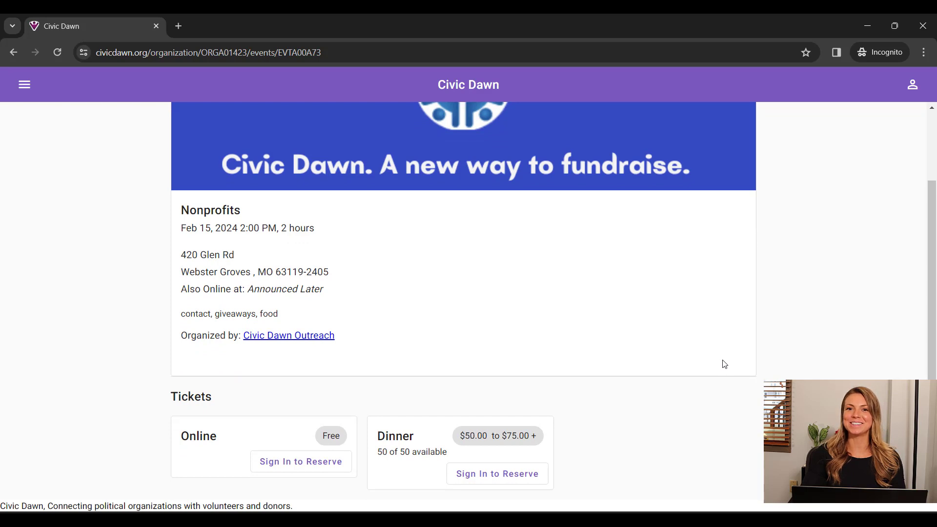
key(alt+Tab)
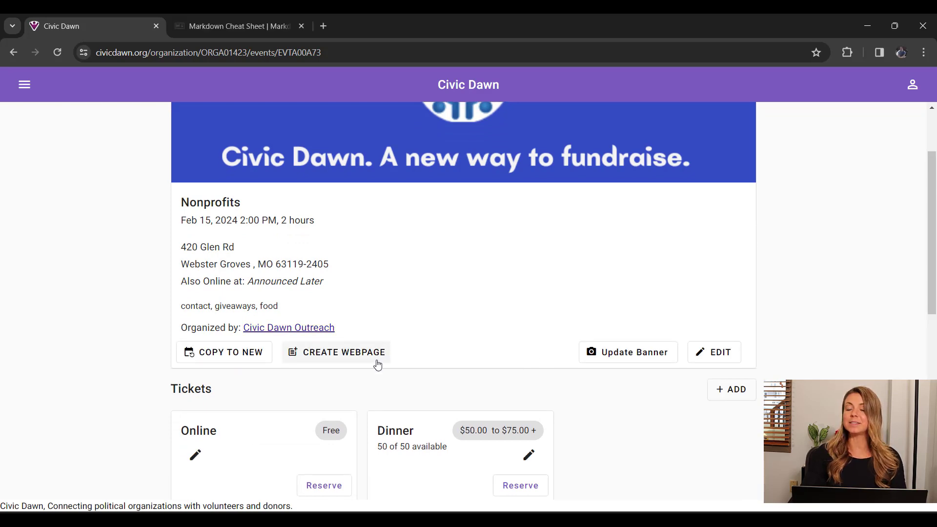